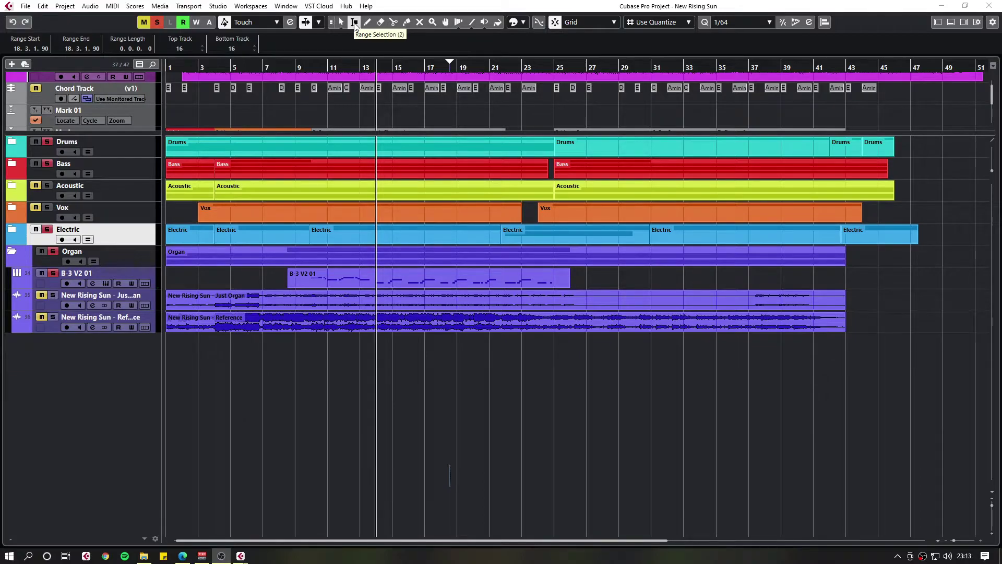
- Activate the Range Selection tool from the toolbar and again from the right-click toolbox
left_click(355, 23)
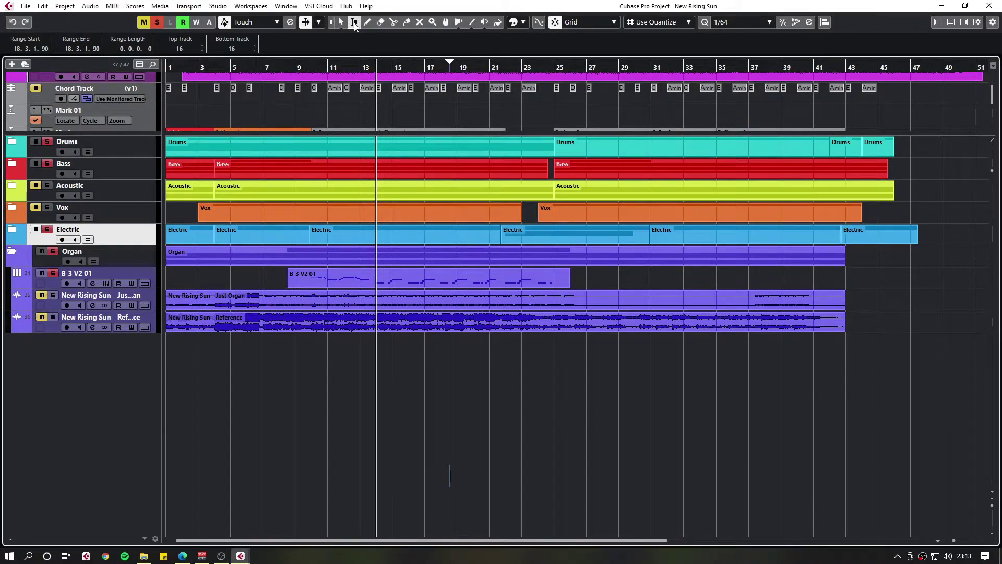
right_click(359, 377)
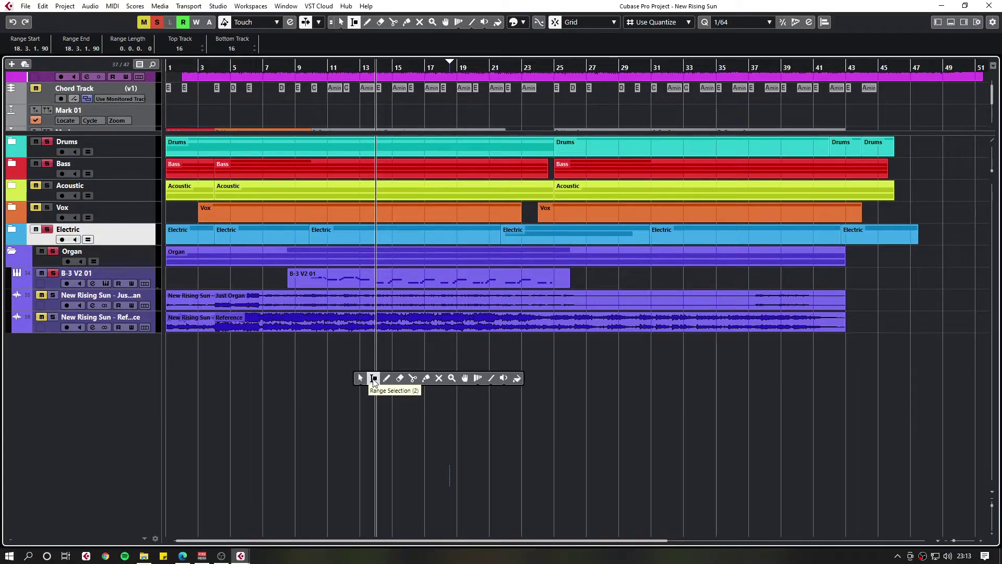
left_click(373, 379)
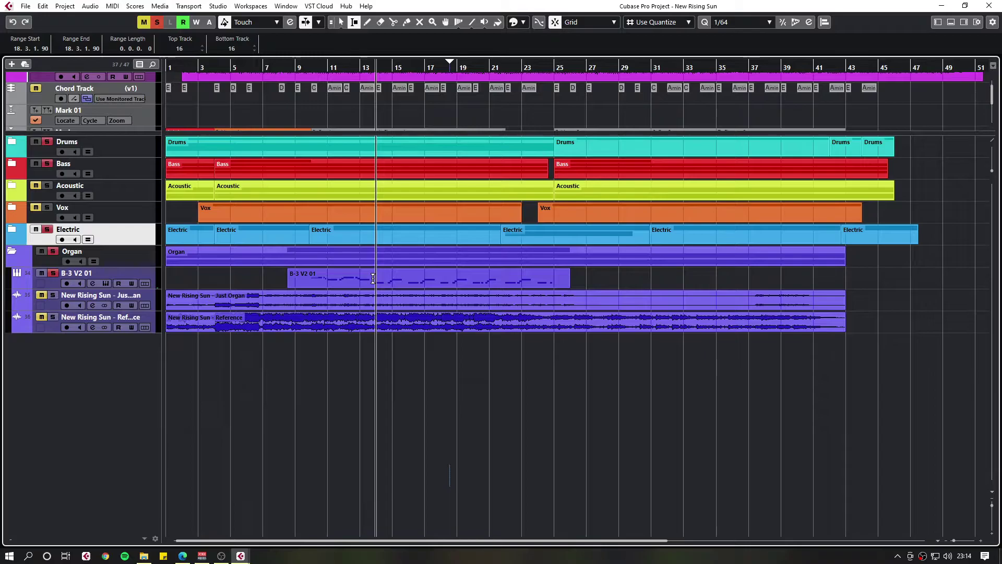
- Drag a range across bars 13 to 17 inside the B-3 V2 01 organ part
left_click_drag(373, 278, 434, 280)
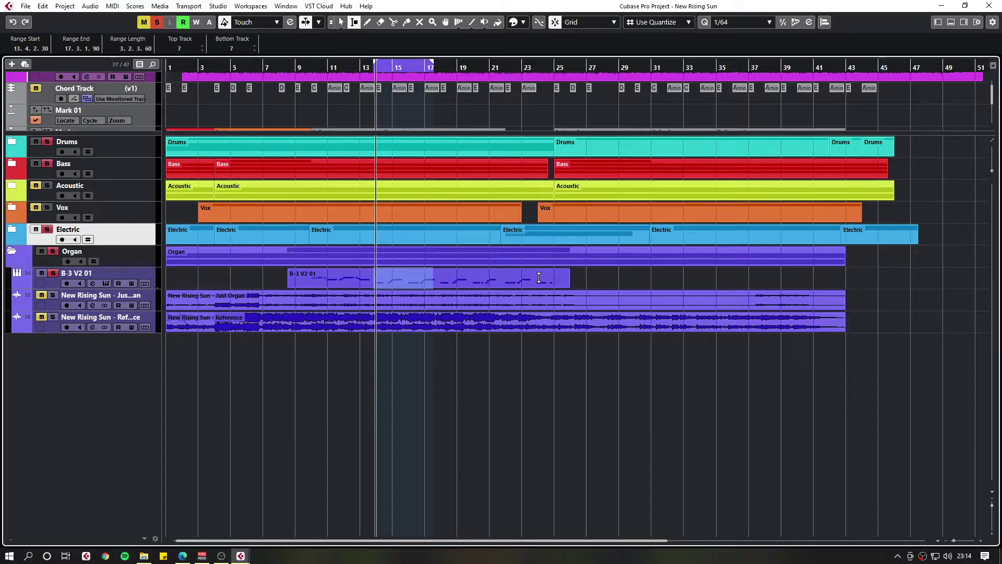
- Expand the range to the whole B-3 V2 01 part and down over both audio tracks
double_click(455, 280)
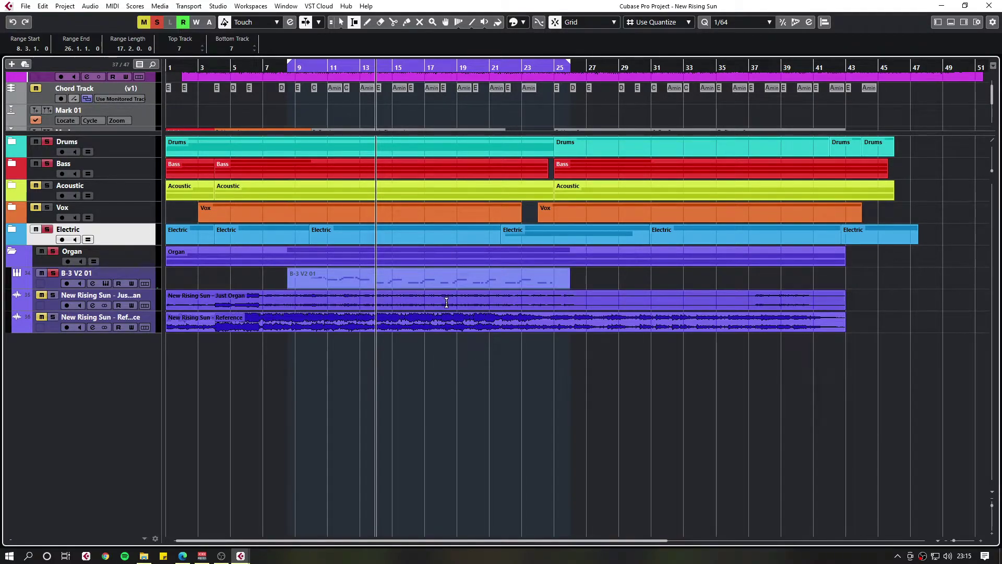
left_click(445, 300, "shift")
left_click(443, 324, "shift")
- Add the Organ, Electric, Vox and Acoustic tracks to the range, then remove Electric, Vox and Acoustic
left_click(438, 256, "shift")
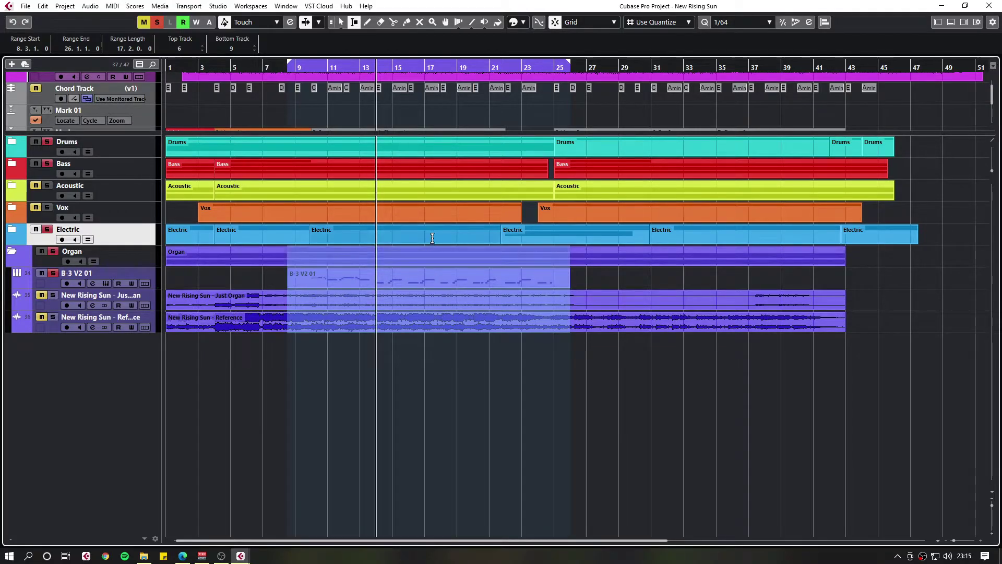
left_click(436, 235, "shift")
left_click(435, 211, "shift")
left_click(434, 188, "shift")
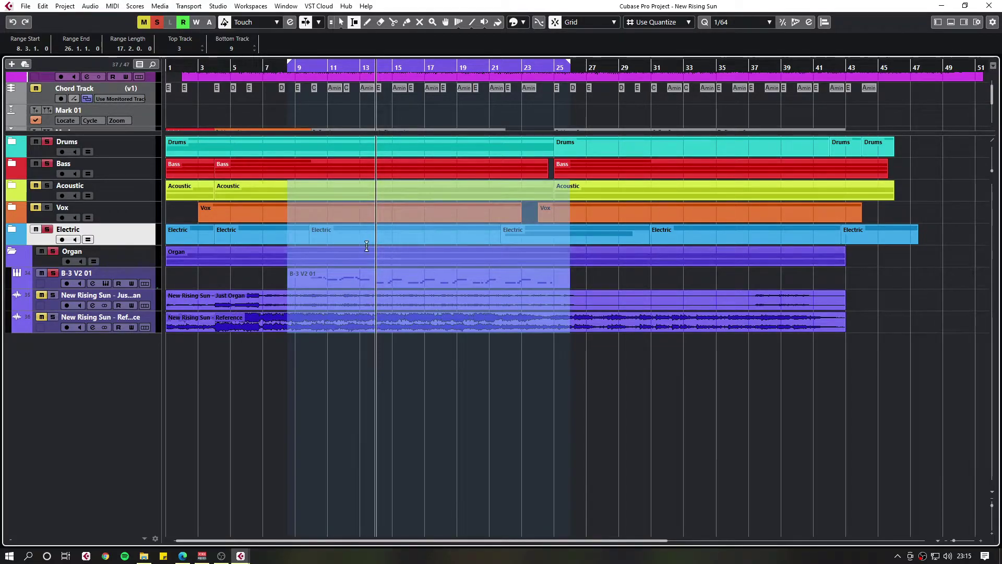
left_click(321, 237, "ctrl")
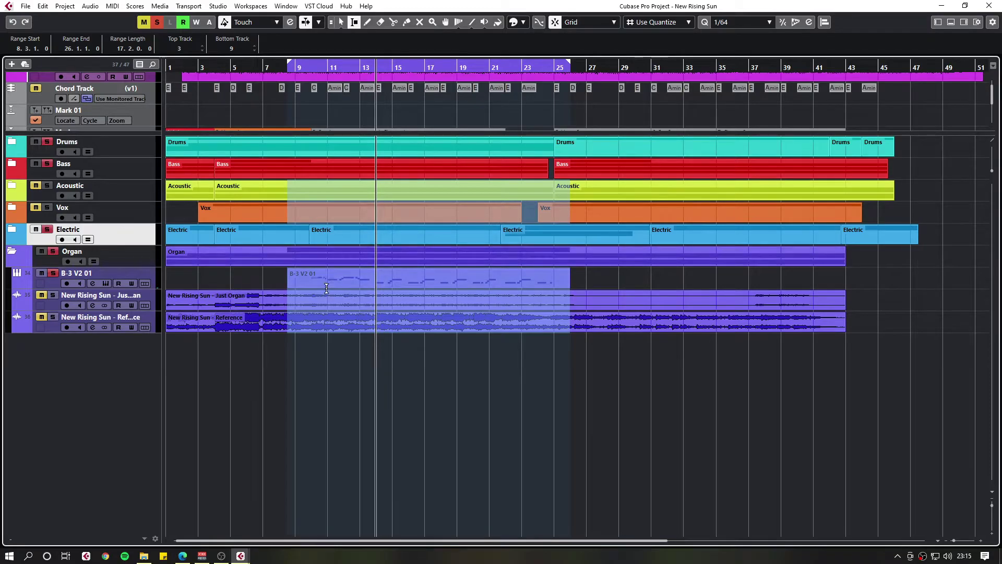
left_click(251, 215, "ctrl")
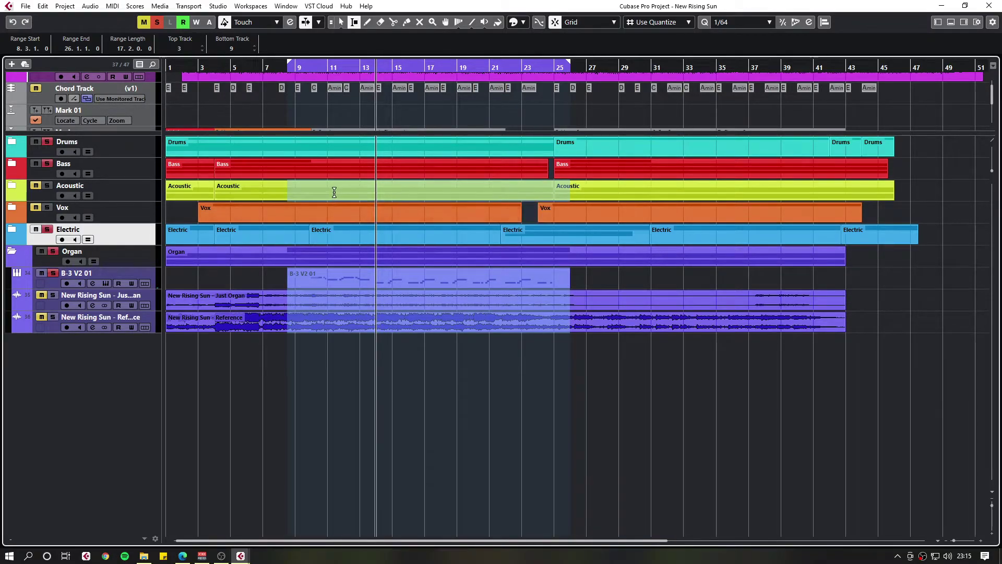
left_click(257, 188, "ctrl")
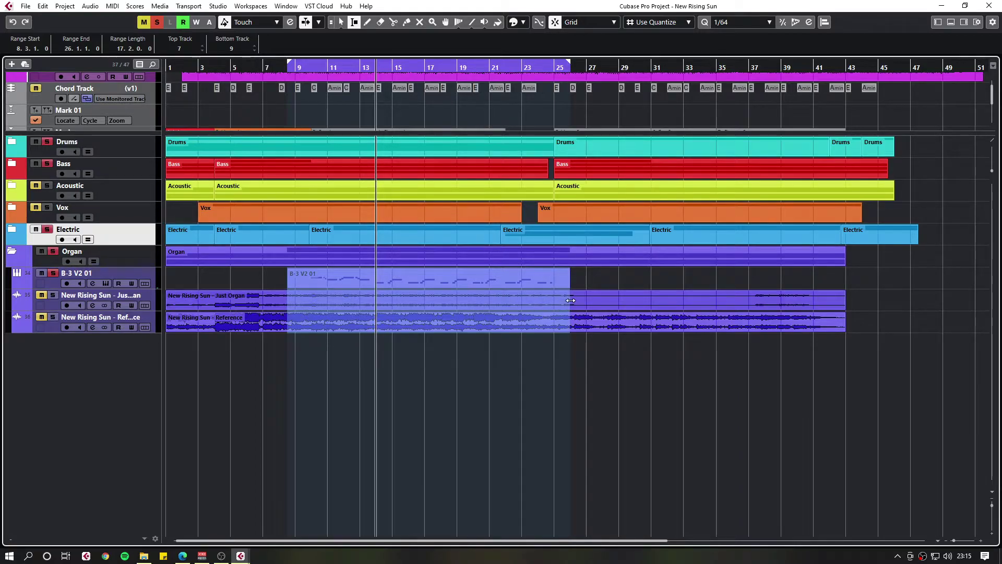
- Resize the range from bars 6–30 to 4–39, adding the Reference audio track
left_click_drag(571, 300, 636, 305)
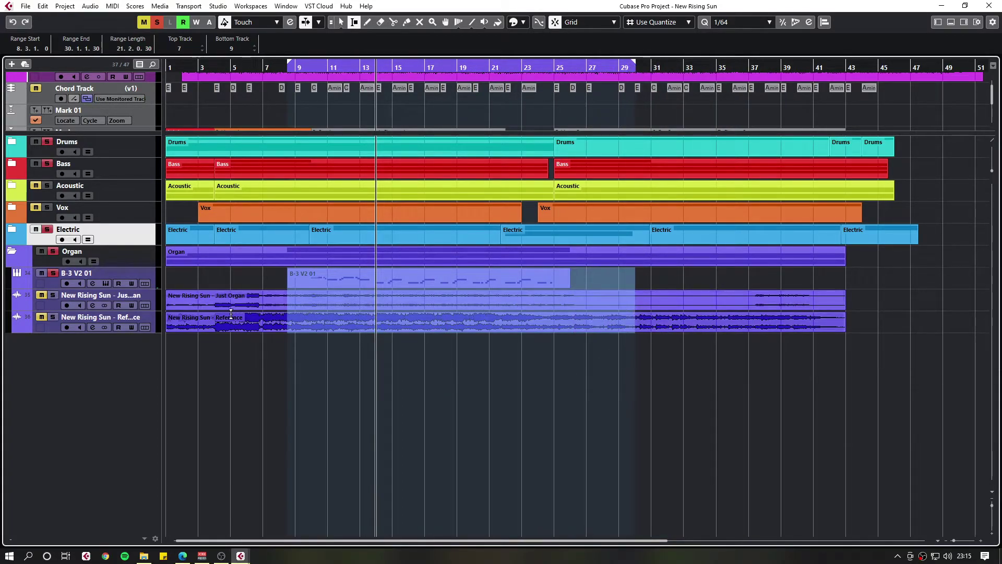
left_click_drag(288, 299, 262, 301)
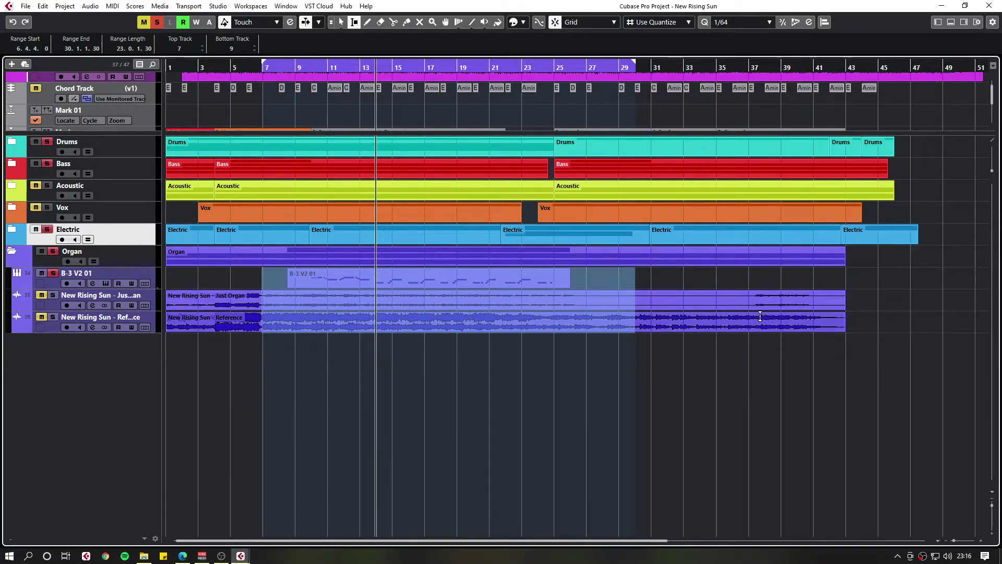
left_click(758, 301, "shift")
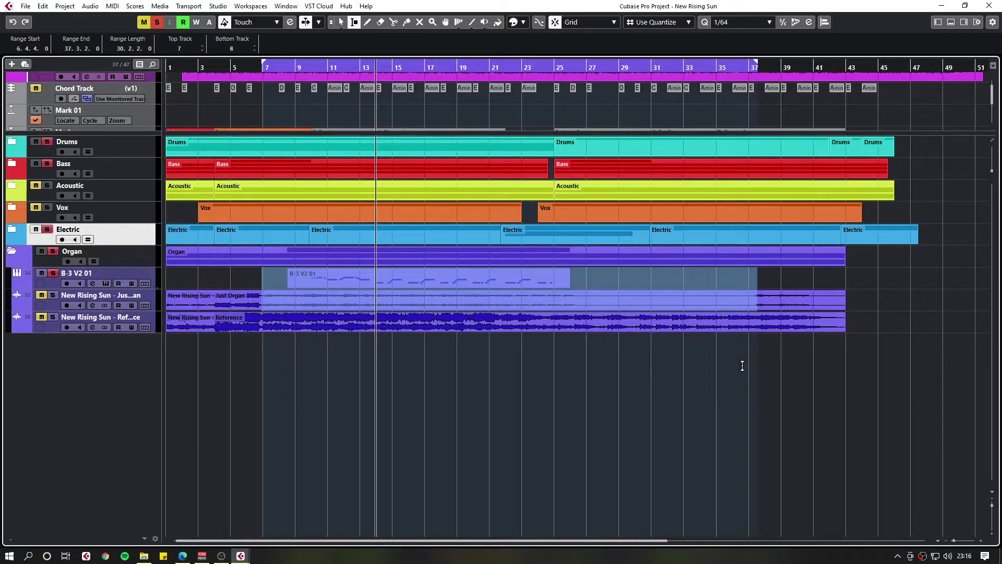
left_click(756, 321, "shift")
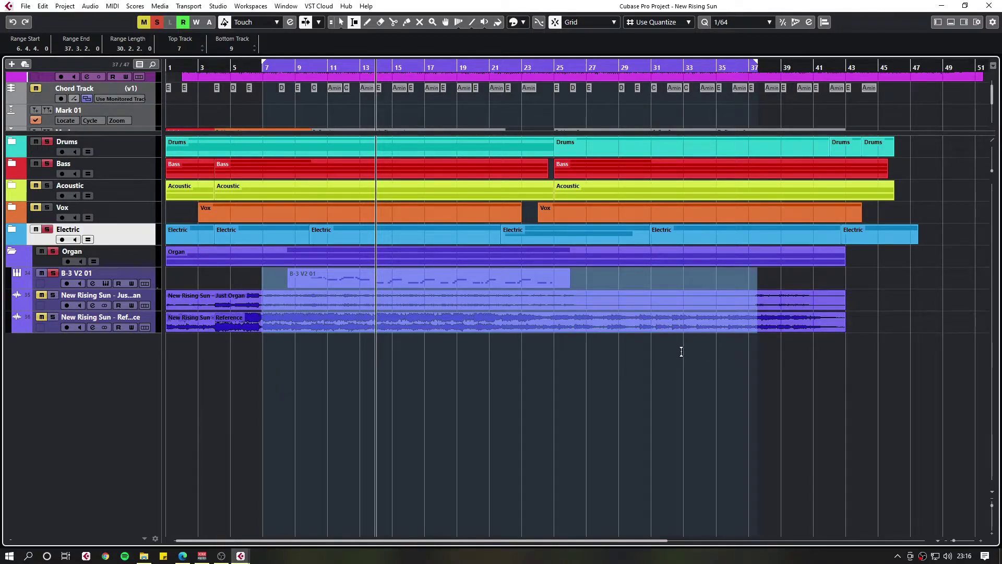
left_click(216, 320, "shift")
left_click(794, 319, "shift")
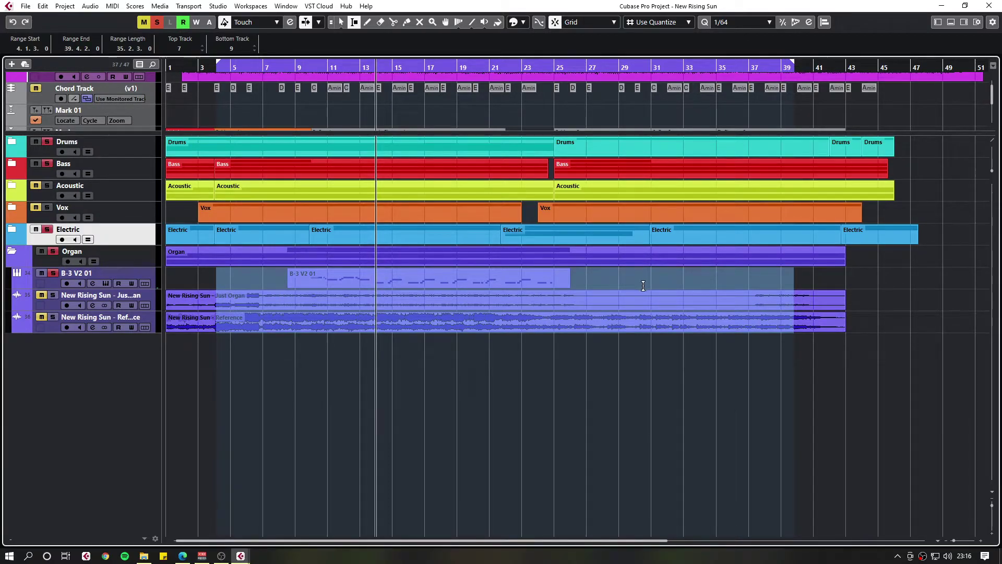
- Re-add the Reference track, extend the range to bar 41 and start it at bar 2
left_click(594, 302, "shift")
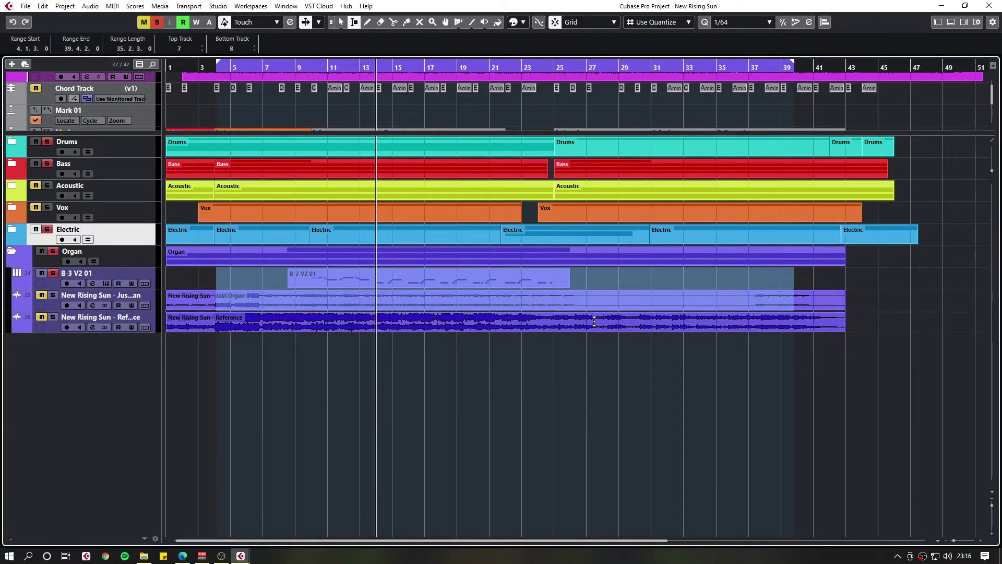
left_click(594, 321, "shift")
left_click(829, 319, "shift")
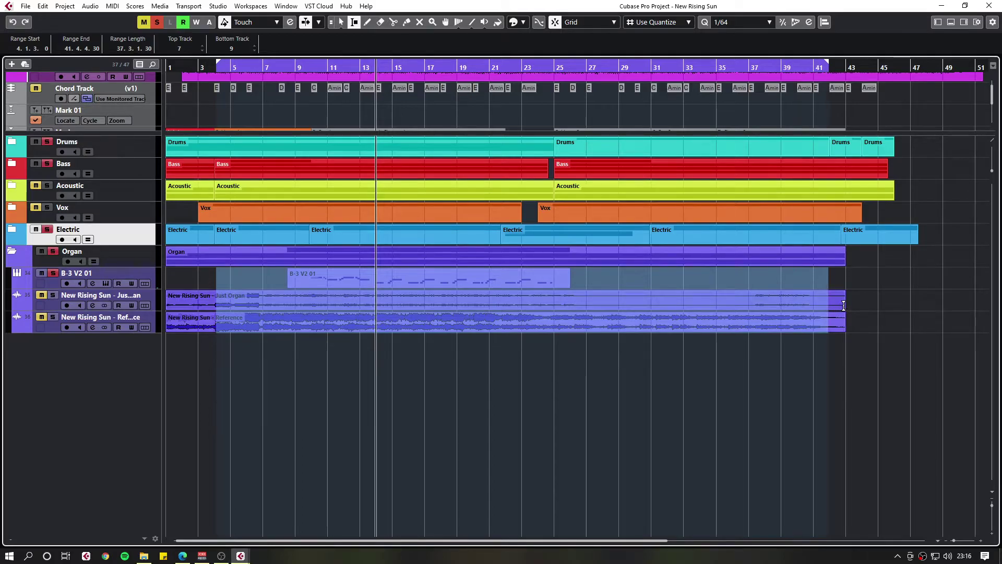
left_click(201, 280, "shift")
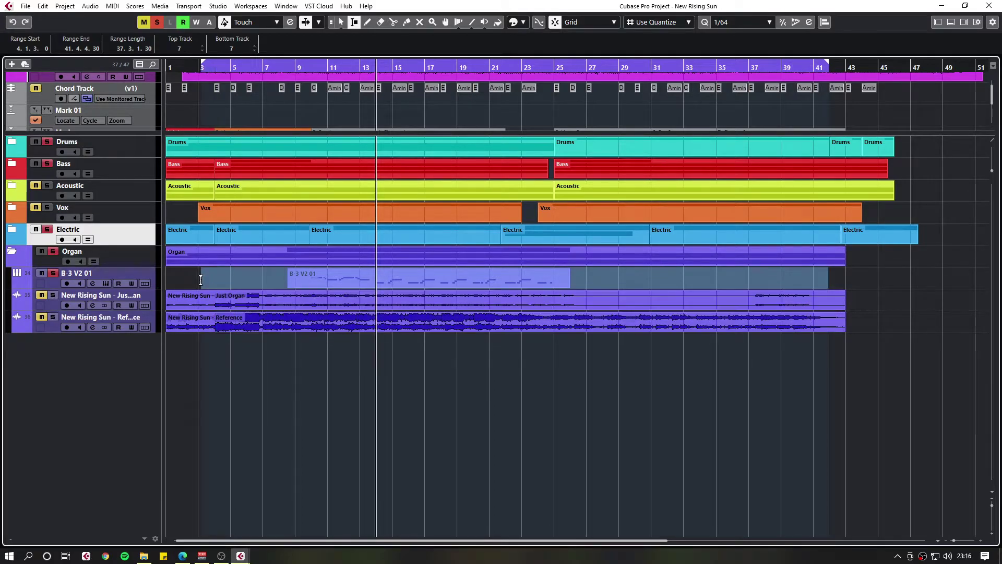
left_click(188, 314, "shift")
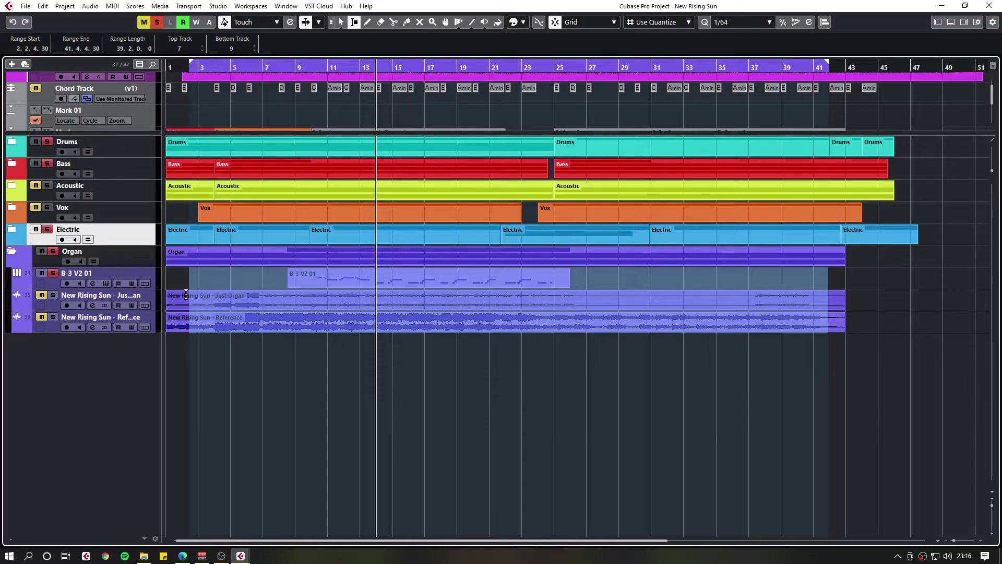
- Limit the range to the B-3 track, spanning 2.1.2.60 to 29.2.4.60
left_click_drag(183, 282, 184, 280)
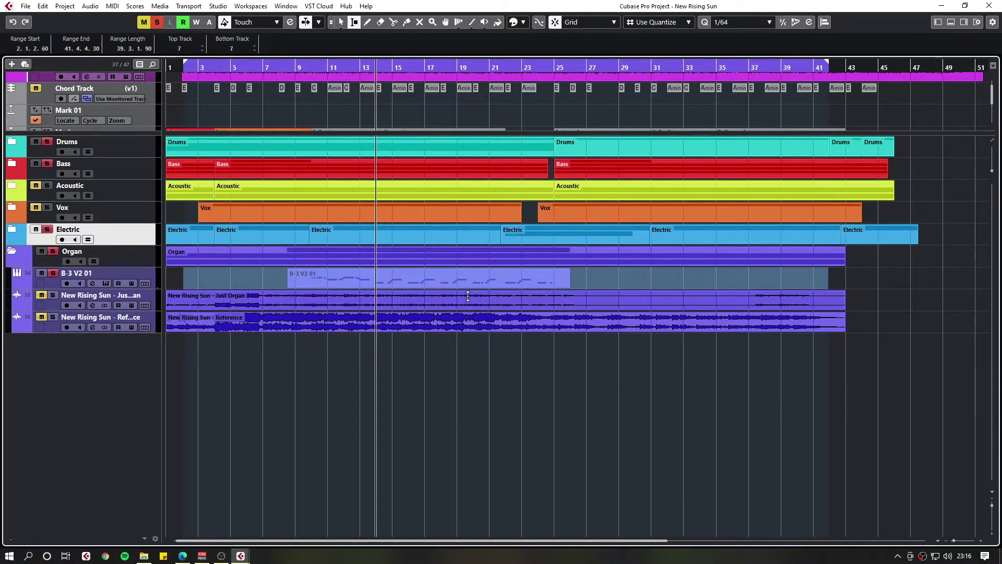
left_click_drag(829, 282, 837, 282)
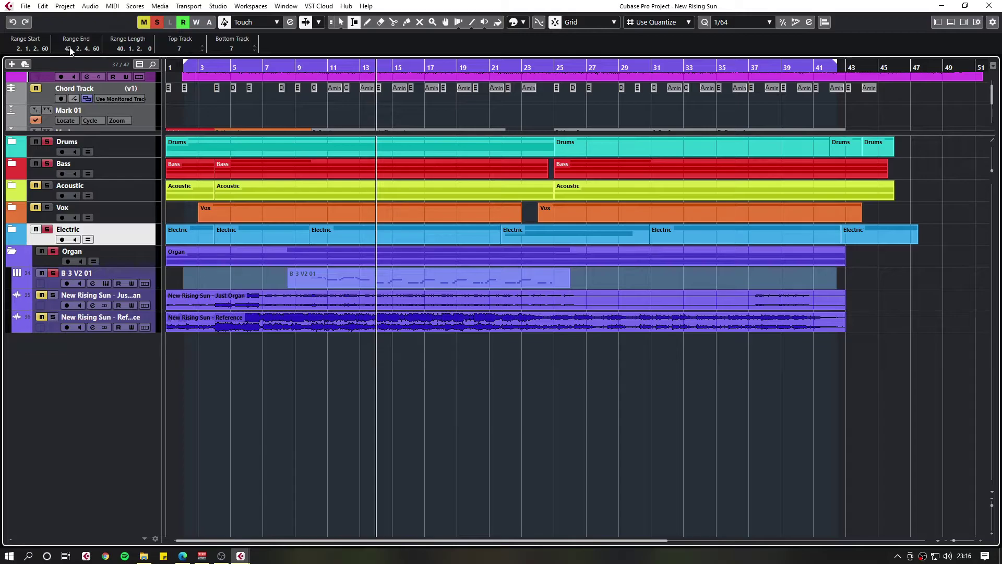
mouse_move(70, 50)
left_mouse_down()
mouse_move(68, 77)
mouse_move(19, 45)
mouse_move(119, 48)
left_mouse_up()
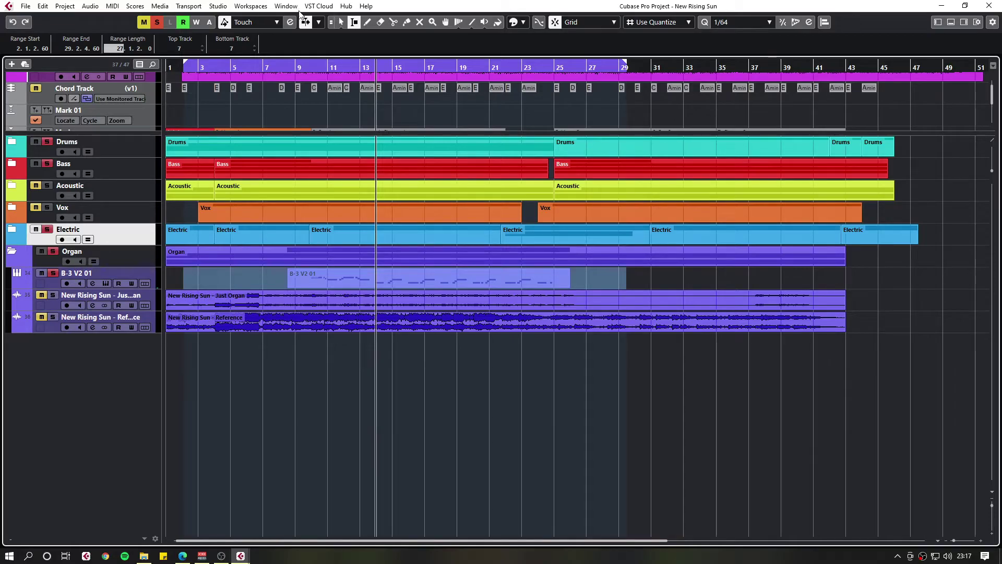
- Show the Nudge Palette in the toolbar and change the quantize value from 1/64 to 1/8
left_click(993, 22)
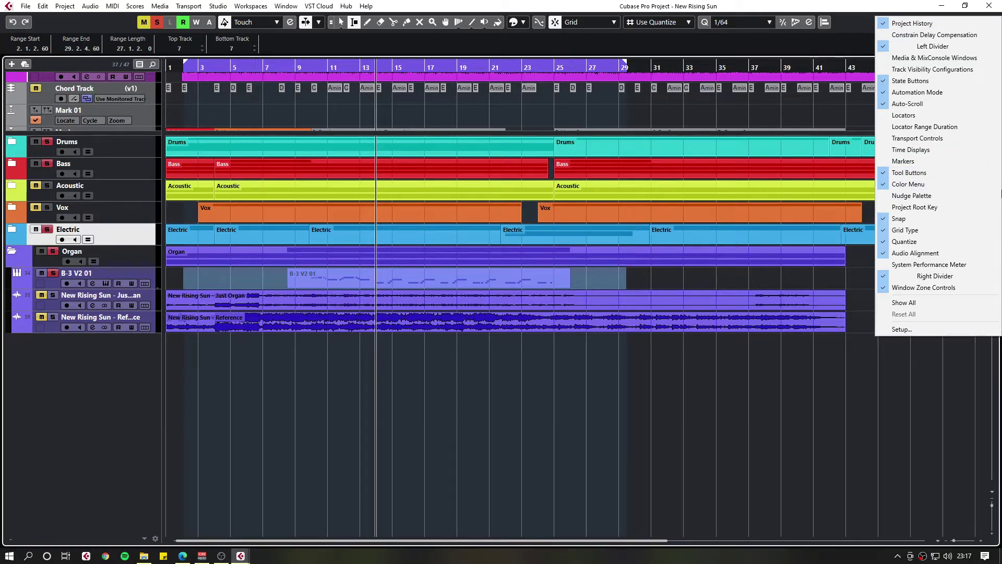
left_click(942, 196)
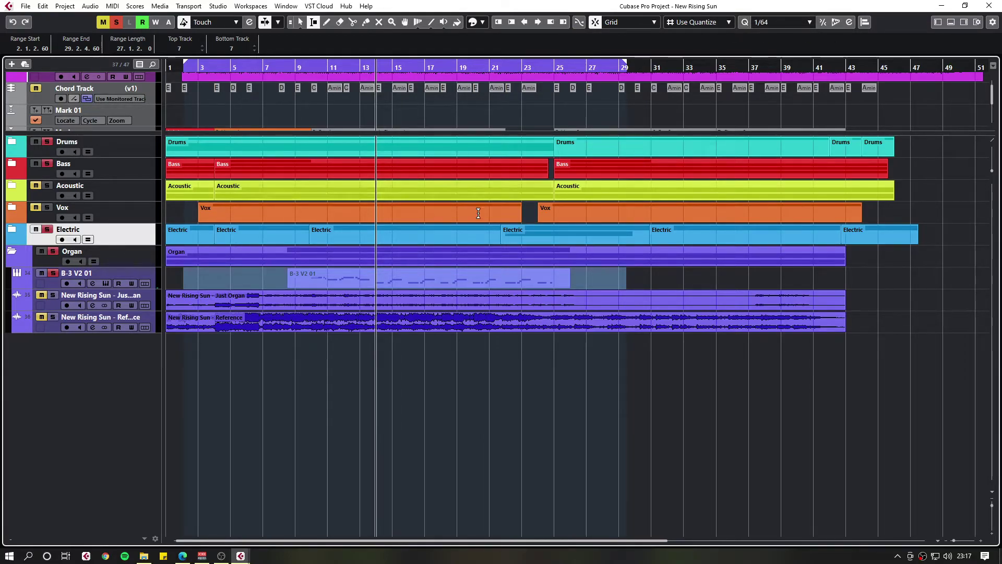
left_click(789, 23)
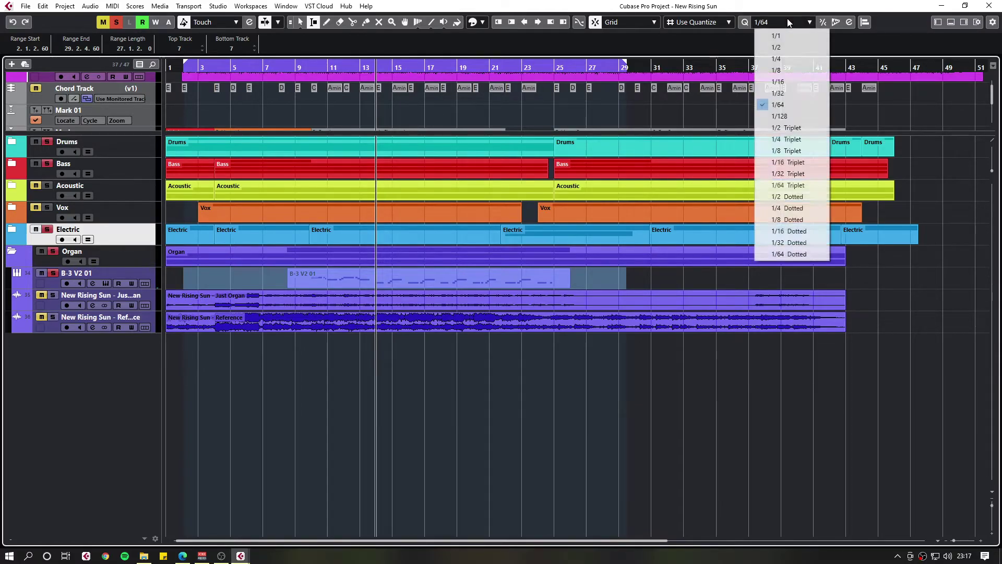
left_click(794, 71)
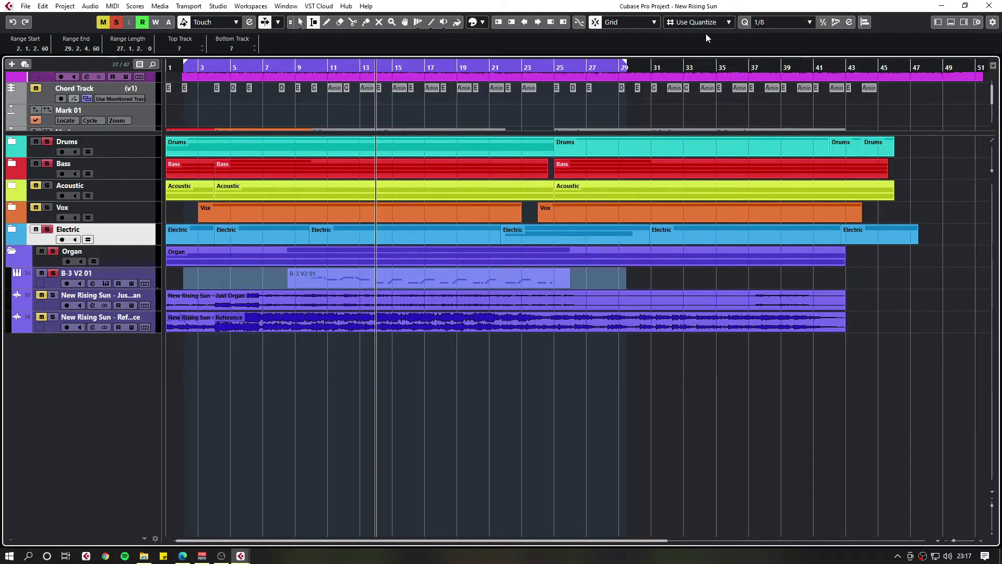
- Trim the range end two steps later, then two steps back earlier
left_click(564, 22)
left_click(563, 22)
left_click(550, 22)
left_click(550, 22)
- Nudge the whole range later in bar steps, then back earlier
left_click(538, 22)
left_click(538, 22)
left_click(538, 22)
left_click(538, 22)
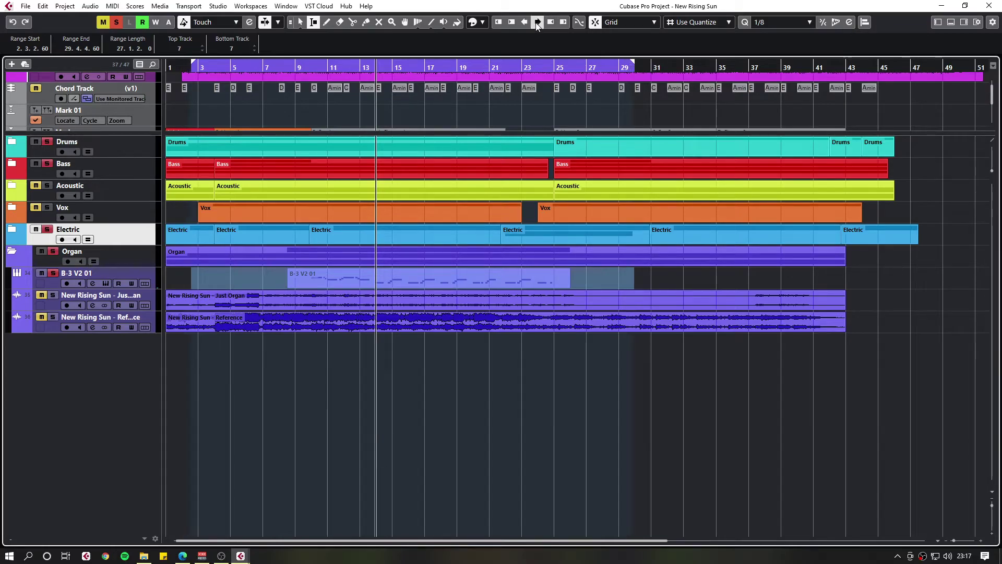
left_click(538, 22)
left_click(538, 22)
left_click(537, 22)
left_click(538, 22)
left_click(538, 22)
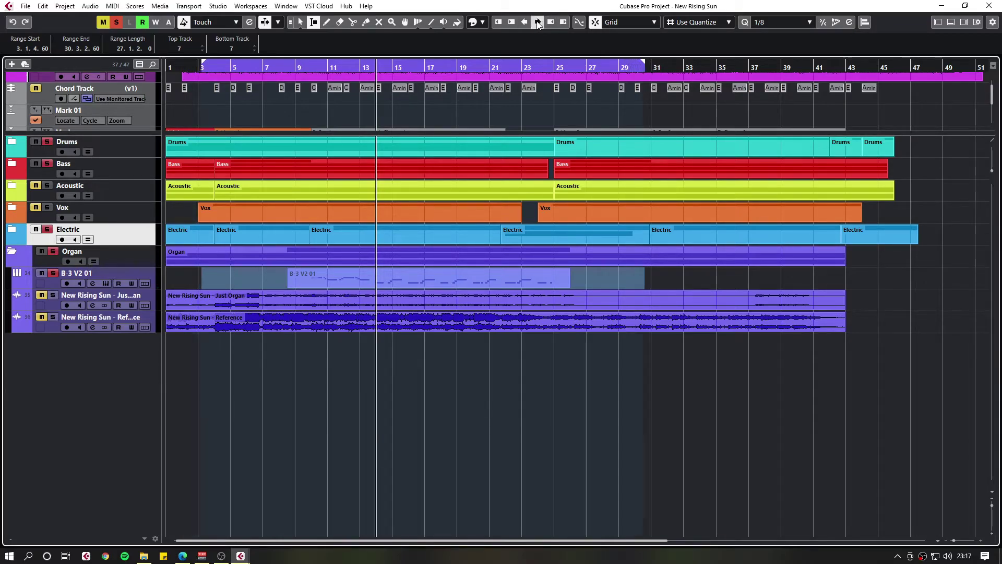
left_click(537, 22)
left_click(537, 22)
left_click(537, 22)
left_click(538, 22)
left_click(538, 22)
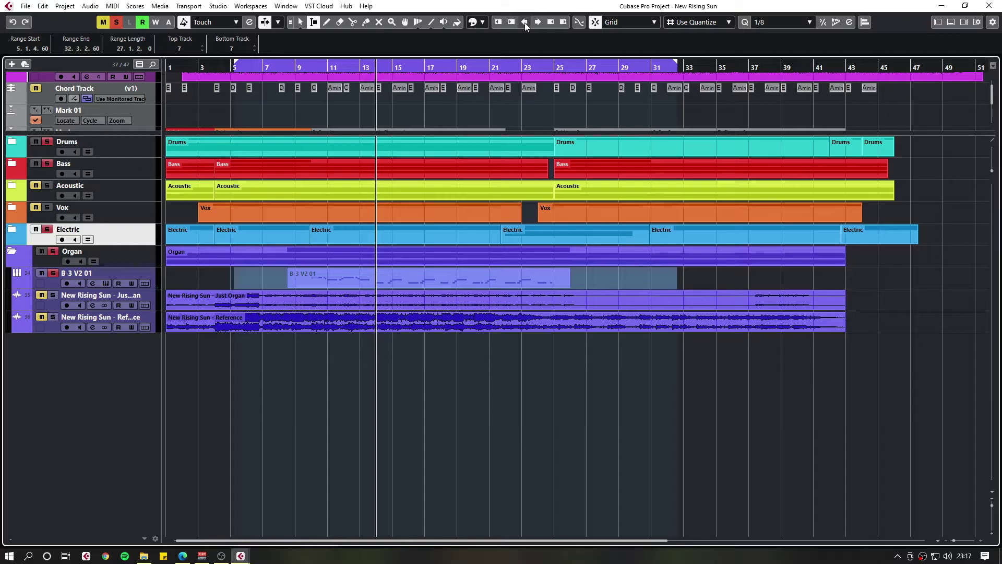
left_click(525, 22)
left_click(525, 22)
left_click(525, 22)
left_click(525, 22)
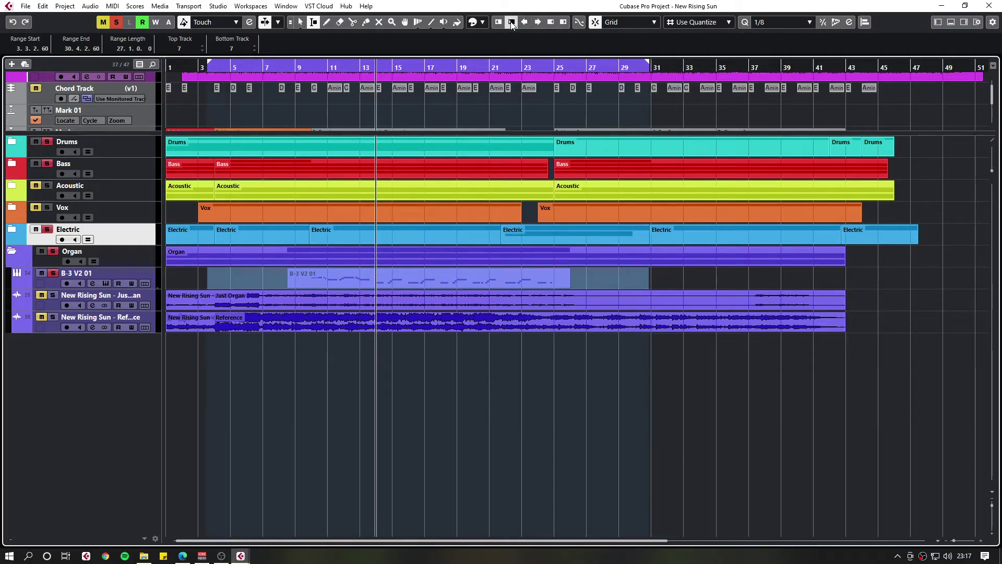
left_click(511, 22)
- Trim the range start later, then extend it back earlier to 3.1.2.60
left_click(512, 22)
left_click(512, 22)
left_click(498, 22)
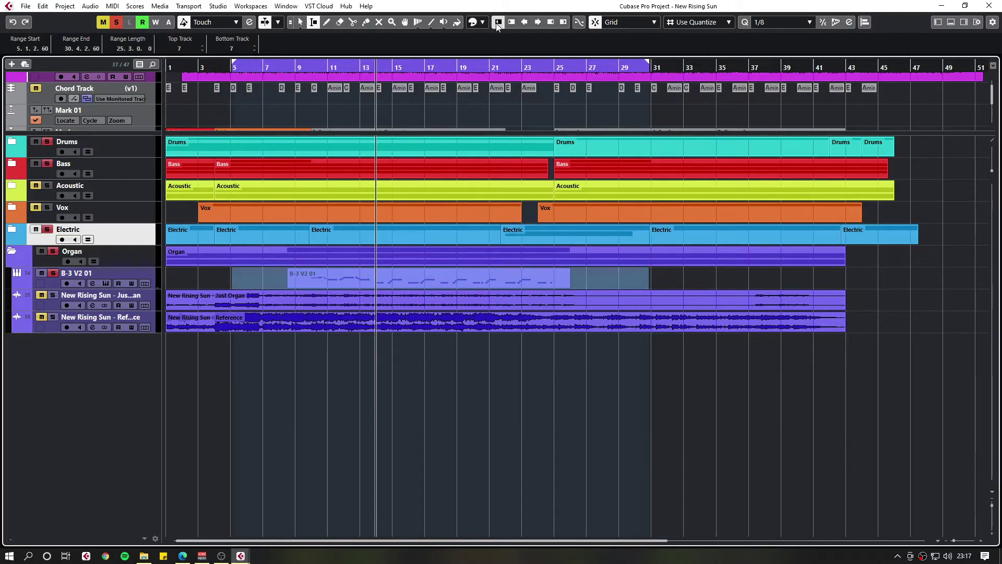
left_click(498, 22)
left_click(498, 22)
left_click(498, 22)
left_click(498, 22)
left_click(498, 22)
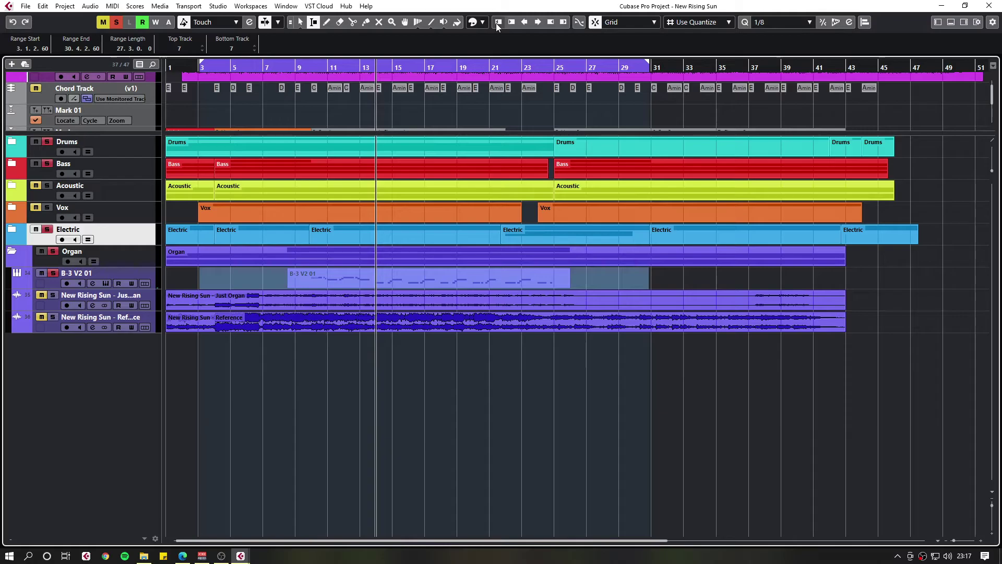
- Slide the range back and forth with Ctrl+arrow keys, then clear the selection
key("ctrl+Right")
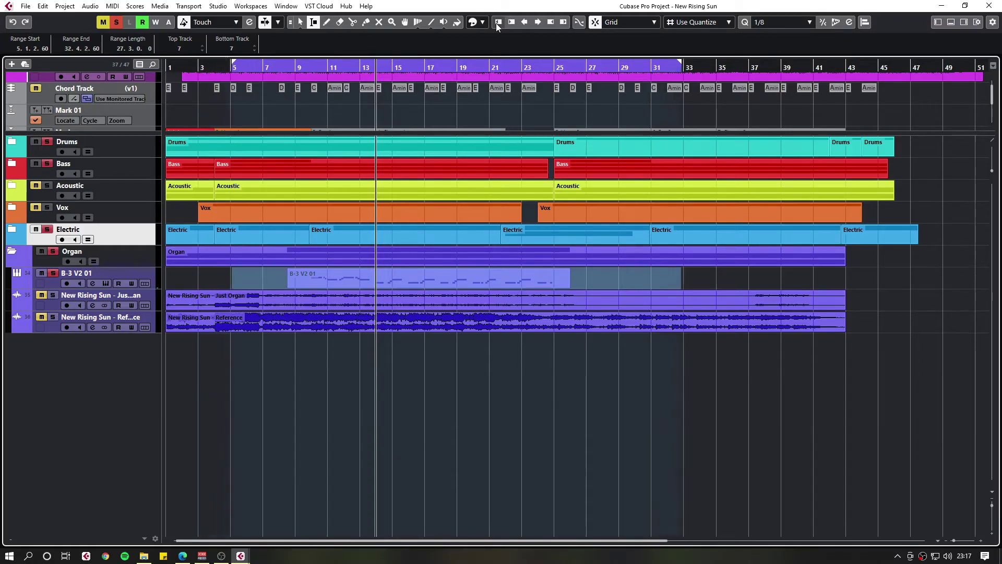
key("ctrl+Left")
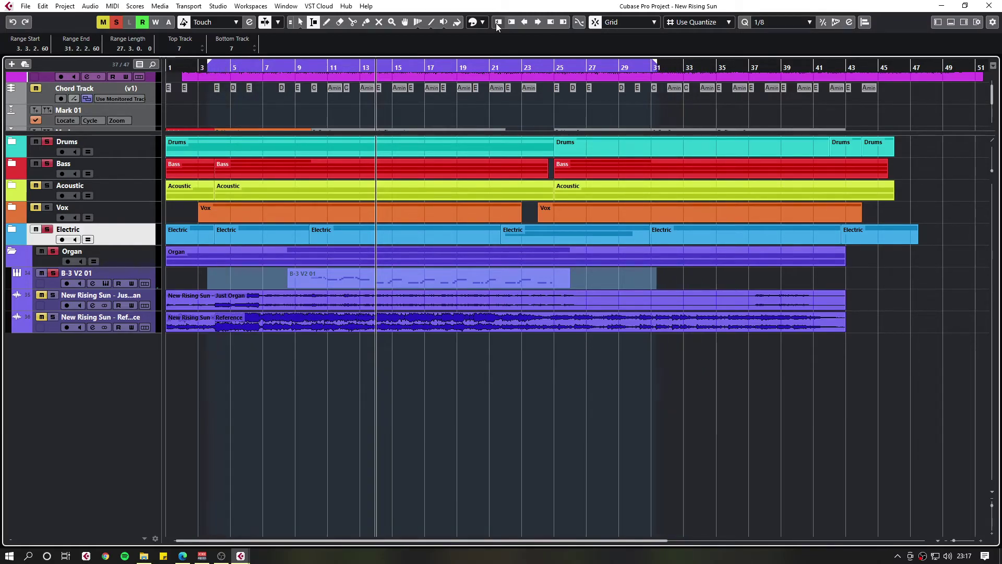
key("ctrl+Right")
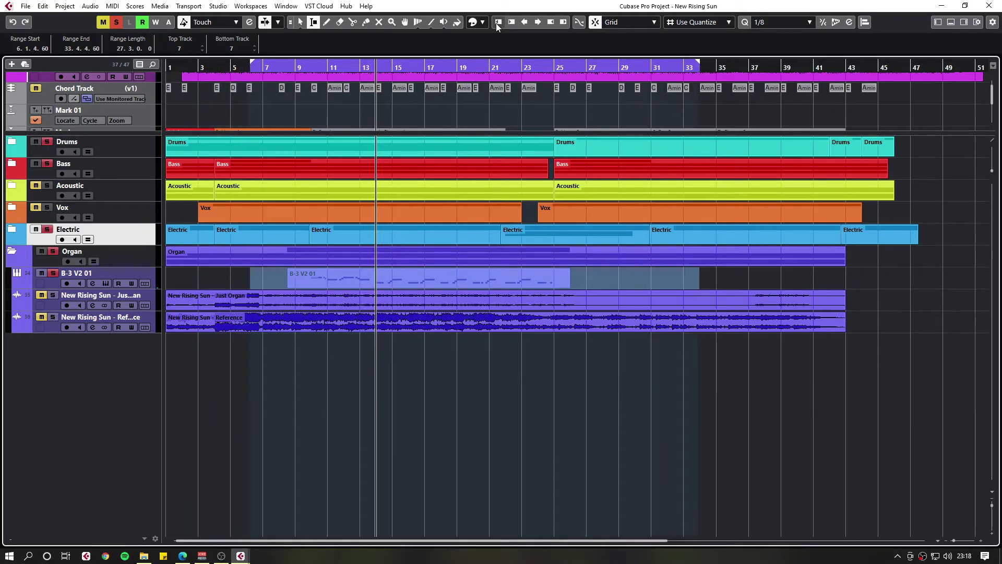
key("ctrl+Right")
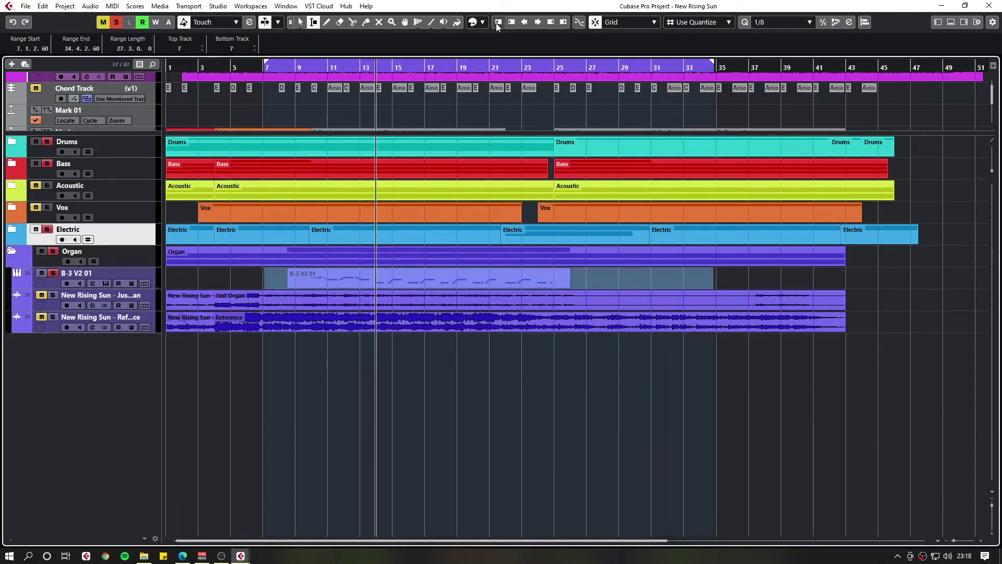
key("ctrl+Left")
key("ctrl+Left")
key("ctrl+Left")
key("ctrl+Left")
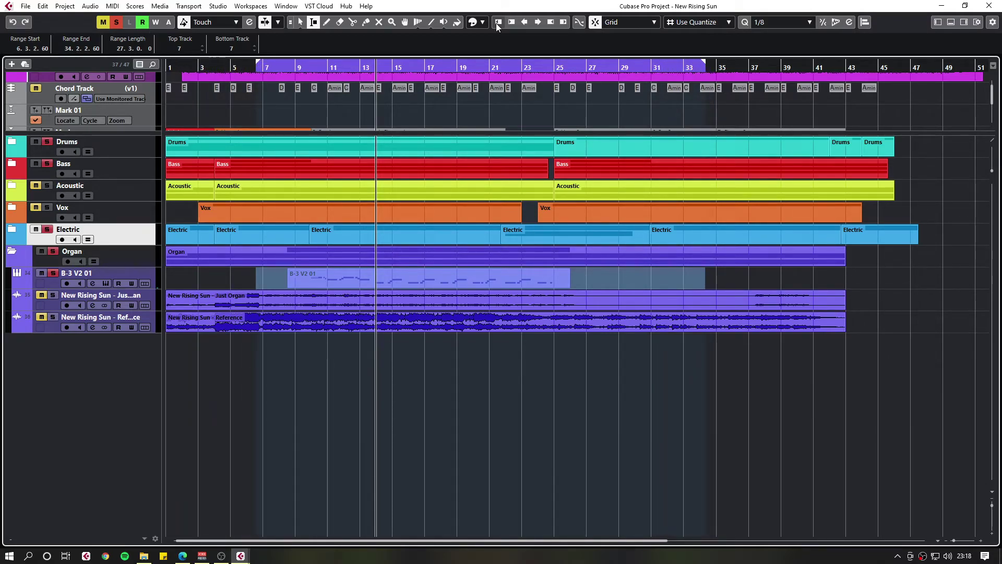
left_click(496, 392)
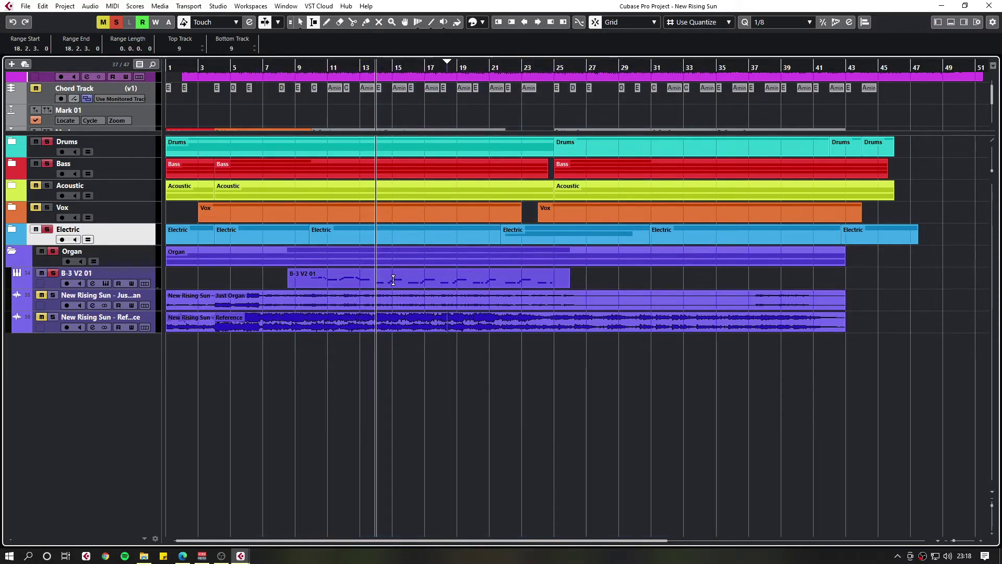
- Select bars 15–18 of the B-3 part and drag that slice later to 18.3.3.0–22.1.1.0
left_click_drag(393, 280, 449, 281)
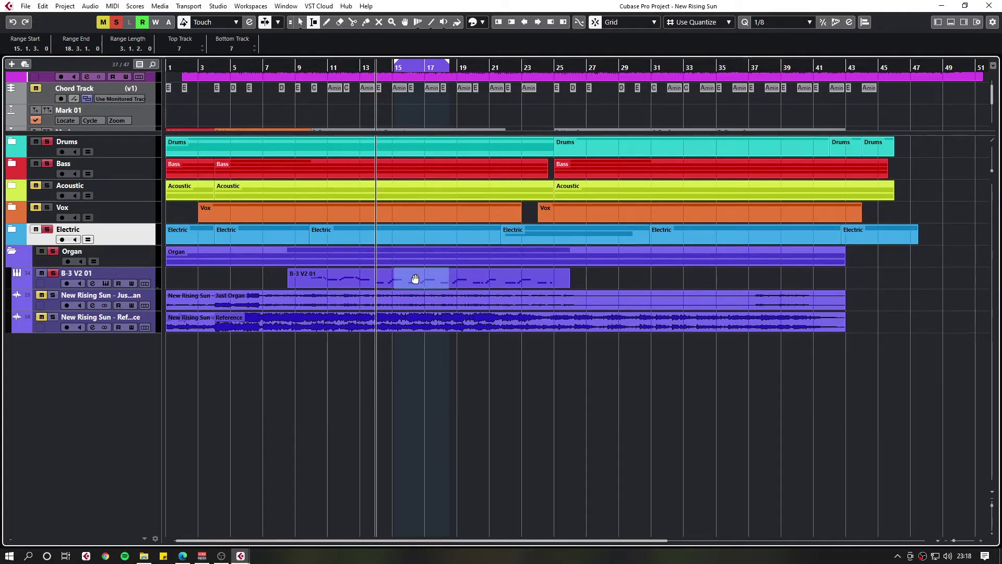
left_click_drag(416, 279, 481, 281)
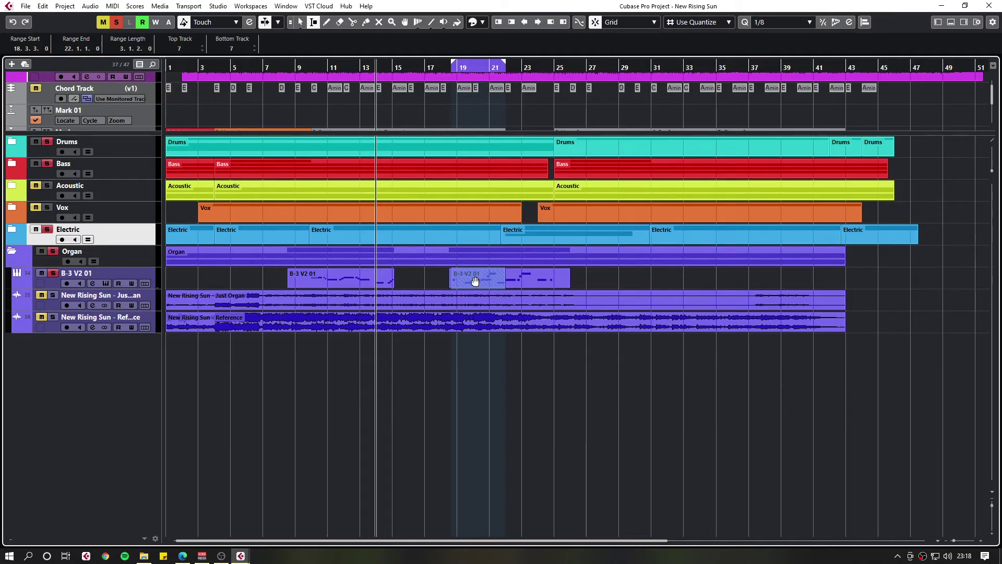
- Mark 17.2.3–22.3.3 on the B-3 track, delete that section, then undo with Ctrl+Z
left_click_drag(458, 281, 523, 281)
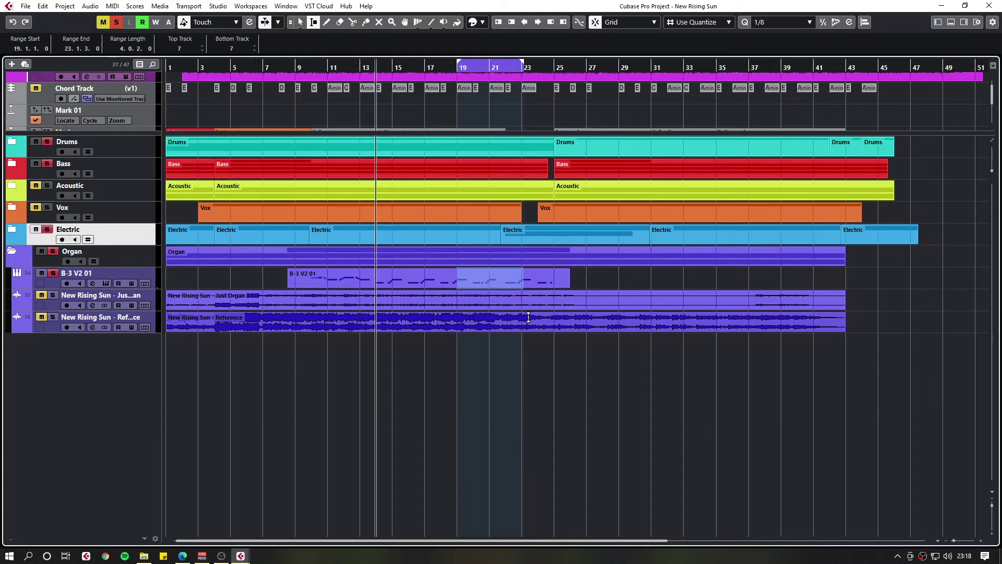
left_click_drag(315, 280, 517, 281)
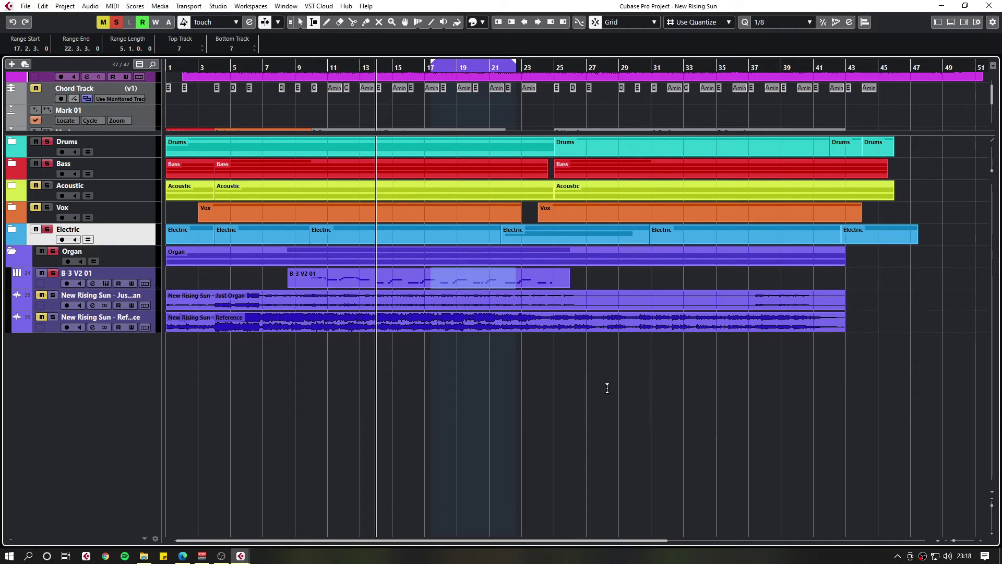
key("Delete")
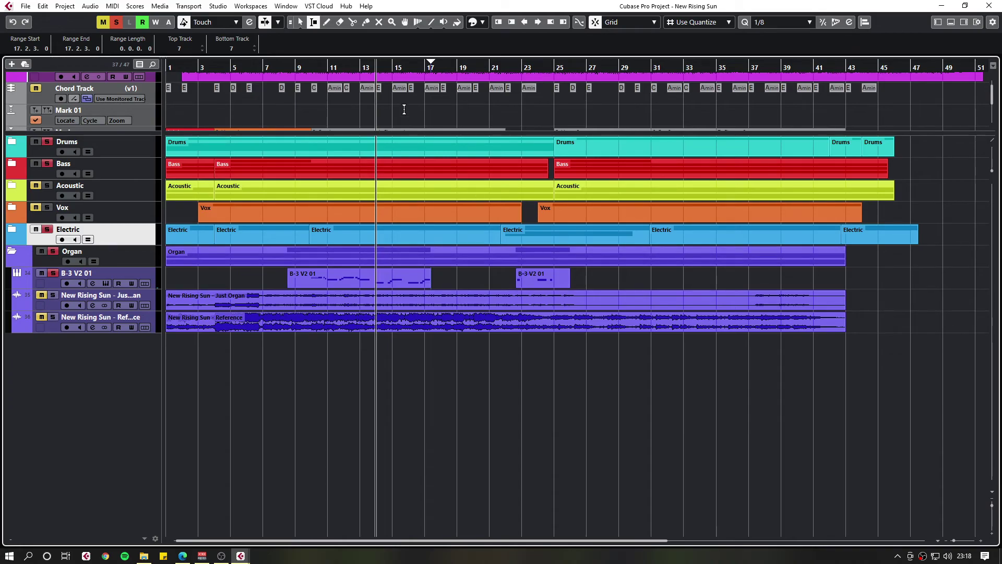
key("ctrl+z")
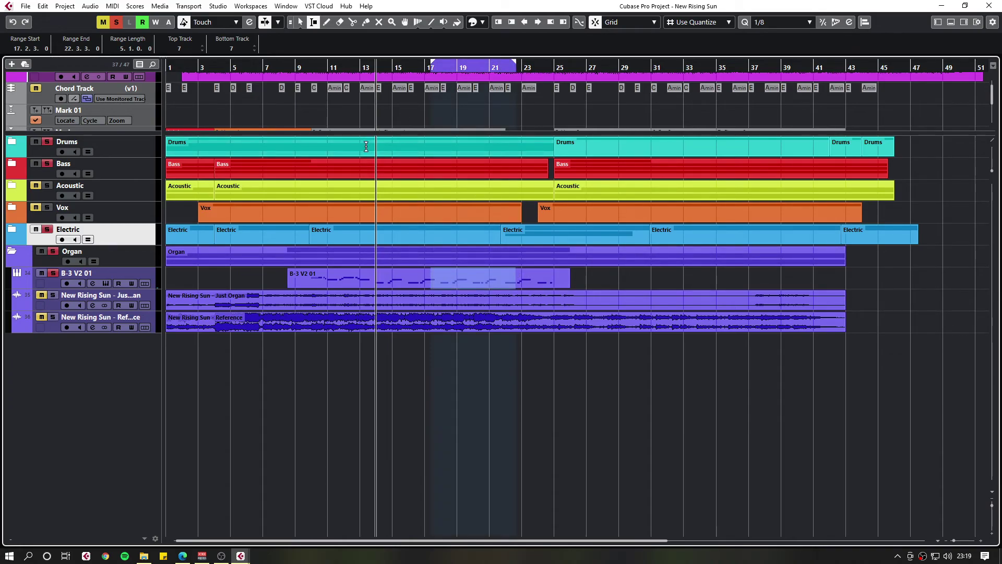